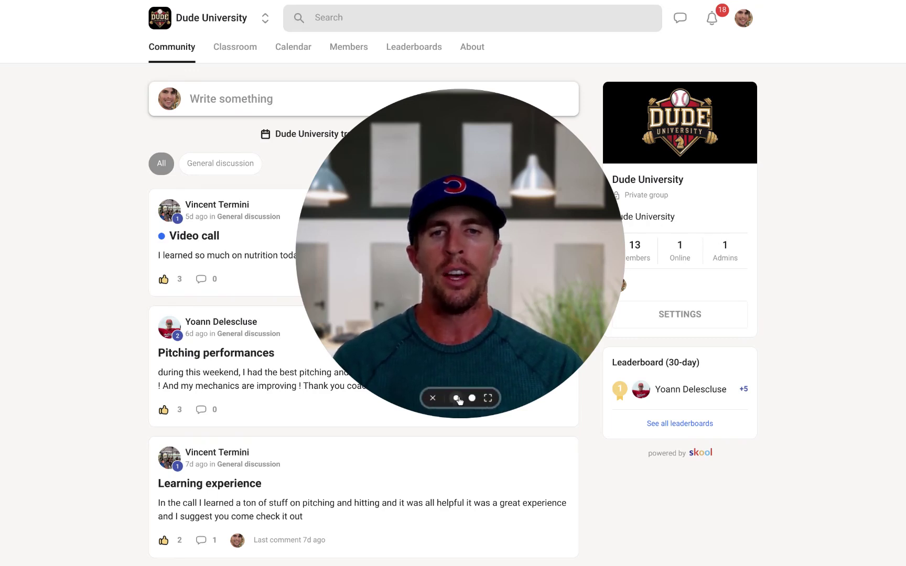
pyautogui.click(456, 397)
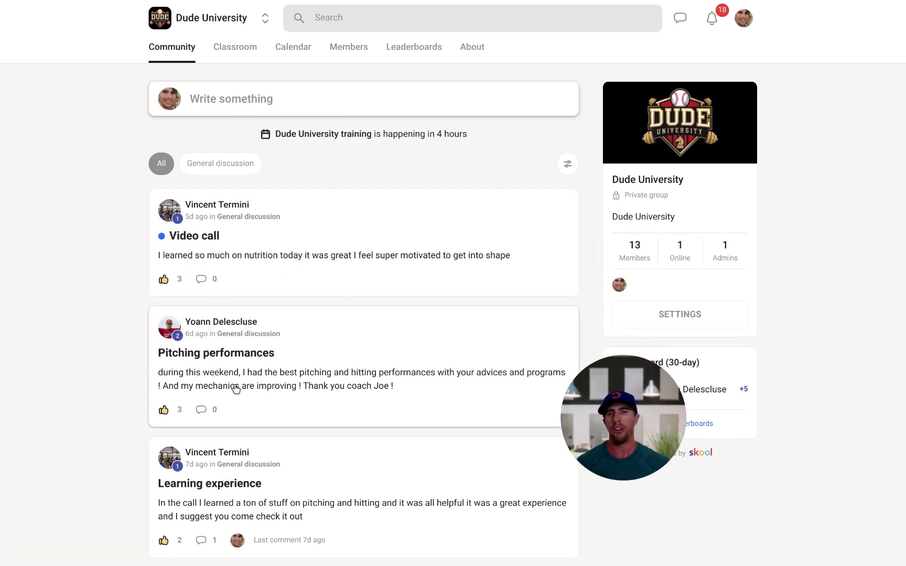
pyautogui.scroll(-1, 281, 405)
pyautogui.scroll(-2, 263, 439)
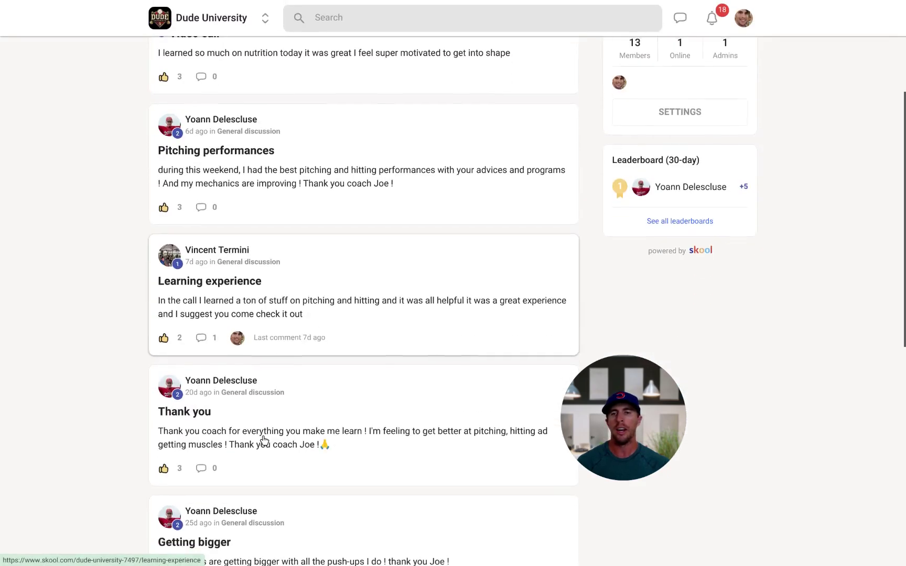
pyautogui.scroll(3, 263, 441)
pyautogui.scroll(-1, 191, 287)
pyautogui.scroll(1, 200, 369)
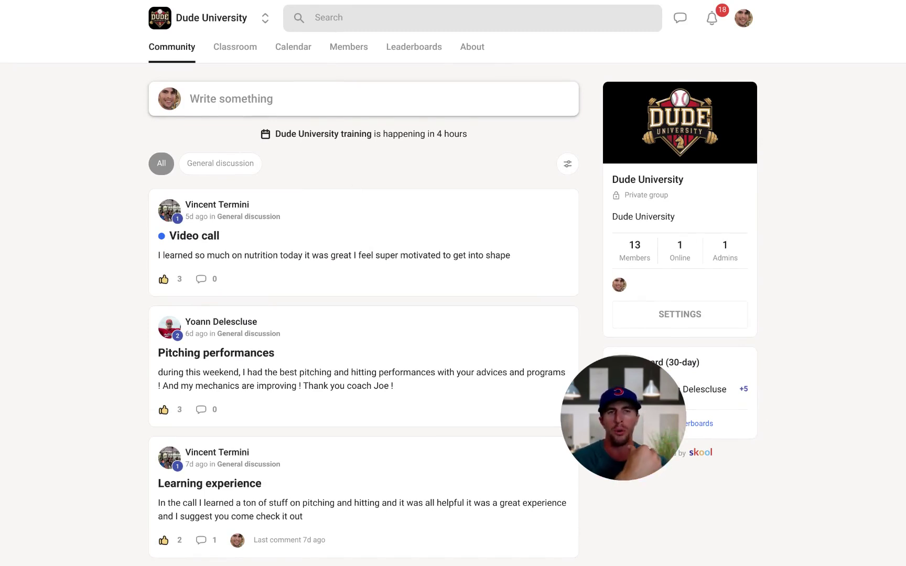
# Step: Switch to the Classroom course library of the Dude University community
pyautogui.click(231, 51)
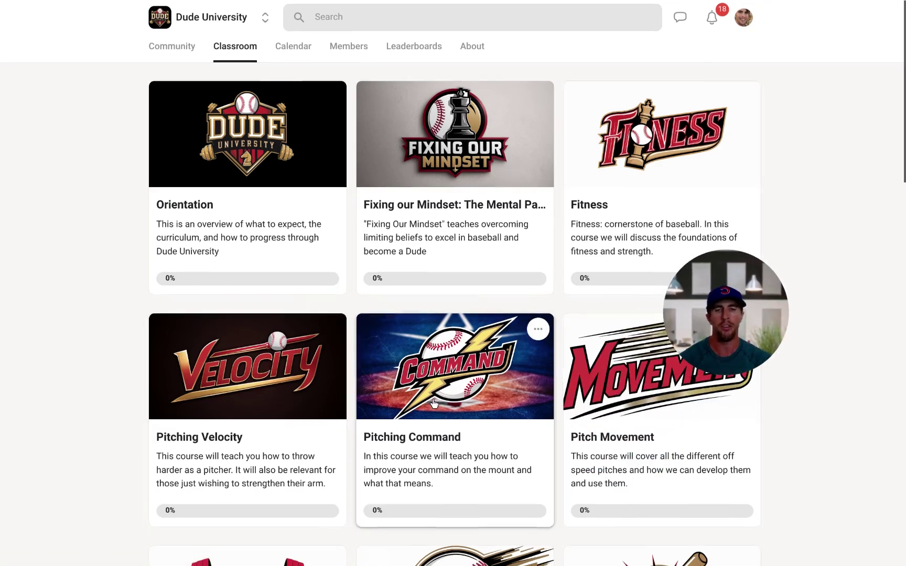
pyautogui.scroll(-2, 431, 403)
pyautogui.scroll(-2, 279, 446)
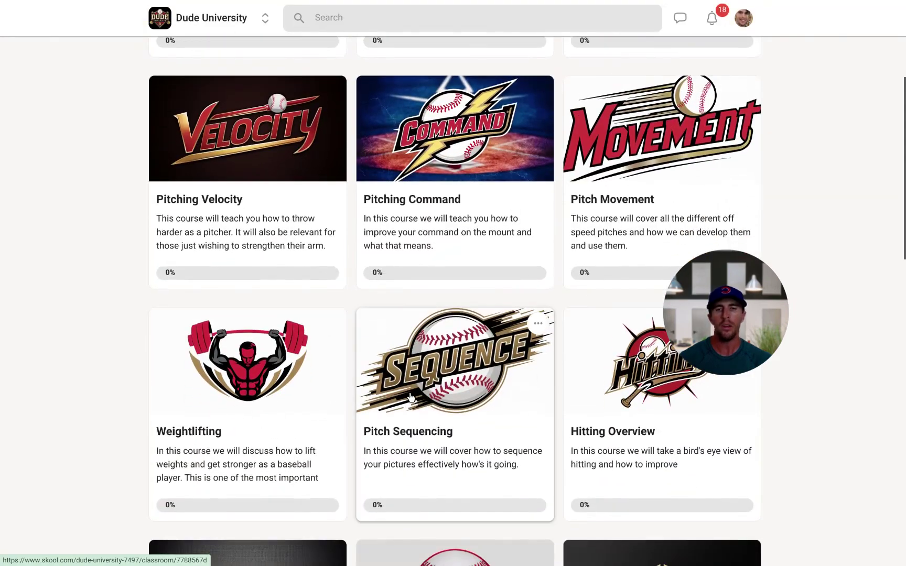
pyautogui.scroll(-4, 527, 427)
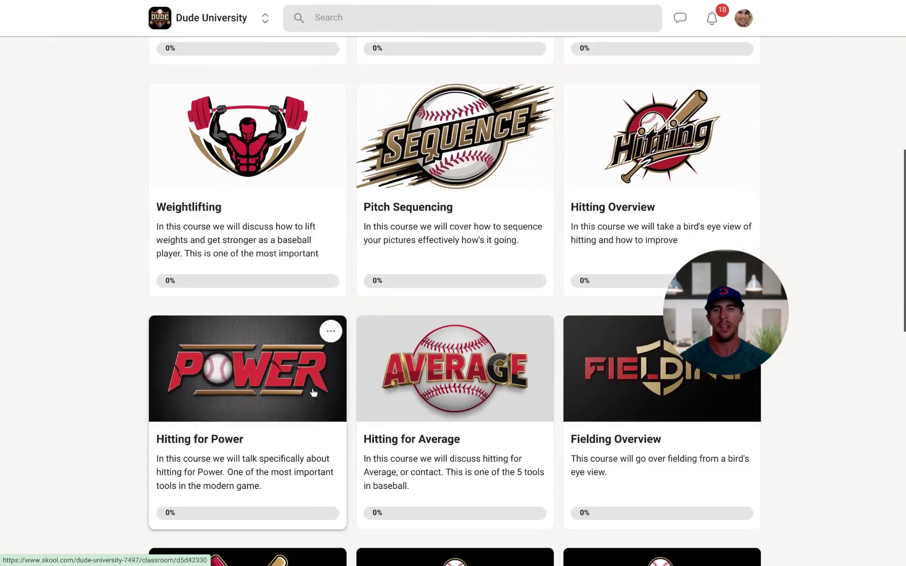
pyautogui.scroll(-3, 469, 416)
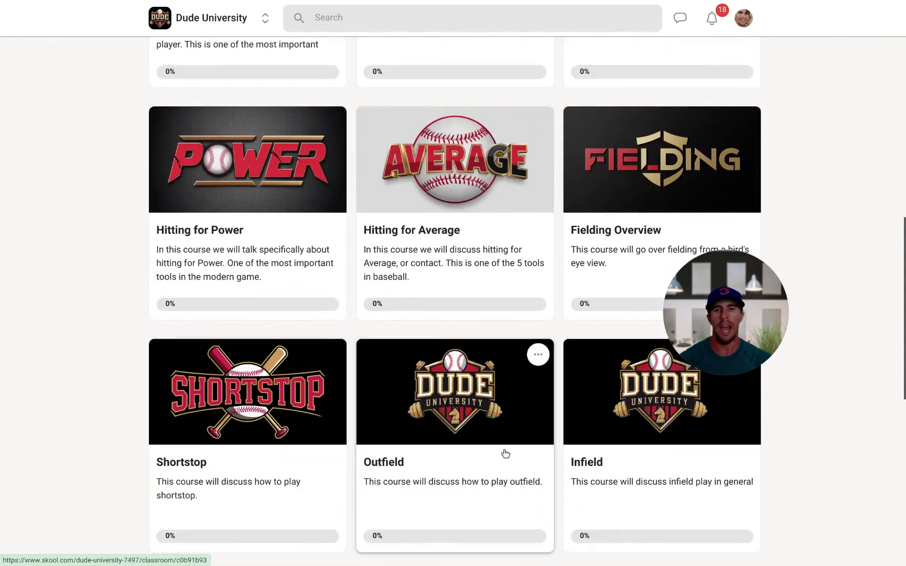
pyautogui.scroll(-3, 536, 451)
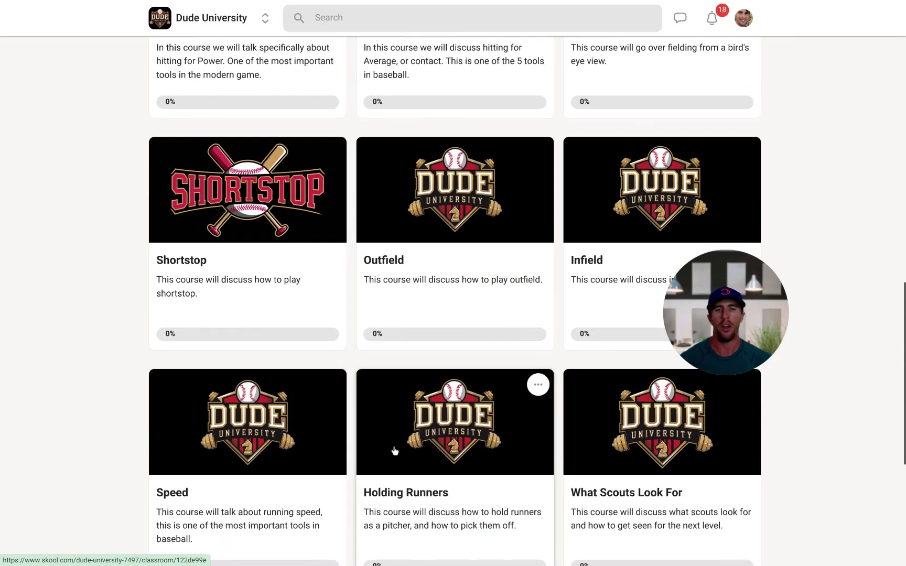
pyautogui.scroll(4, 330, 448)
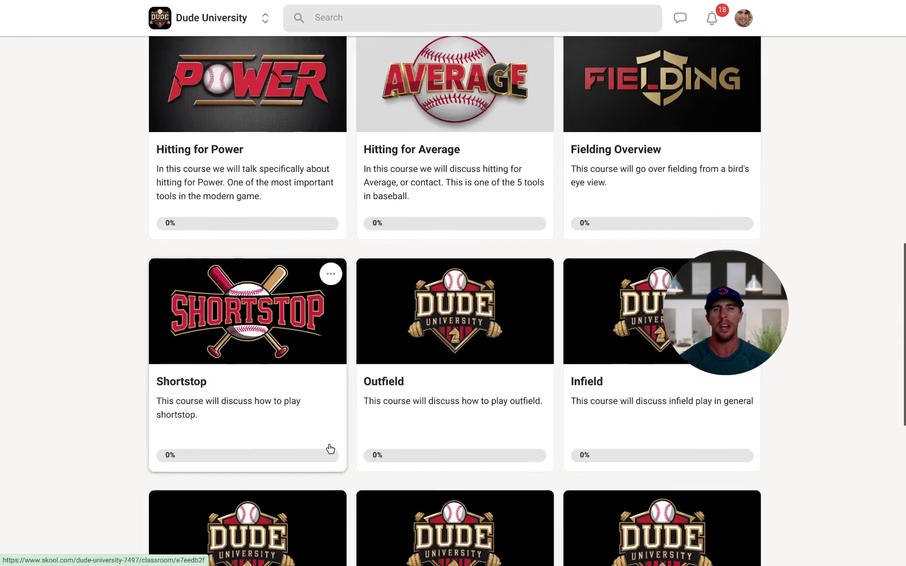
pyautogui.scroll(3, 330, 451)
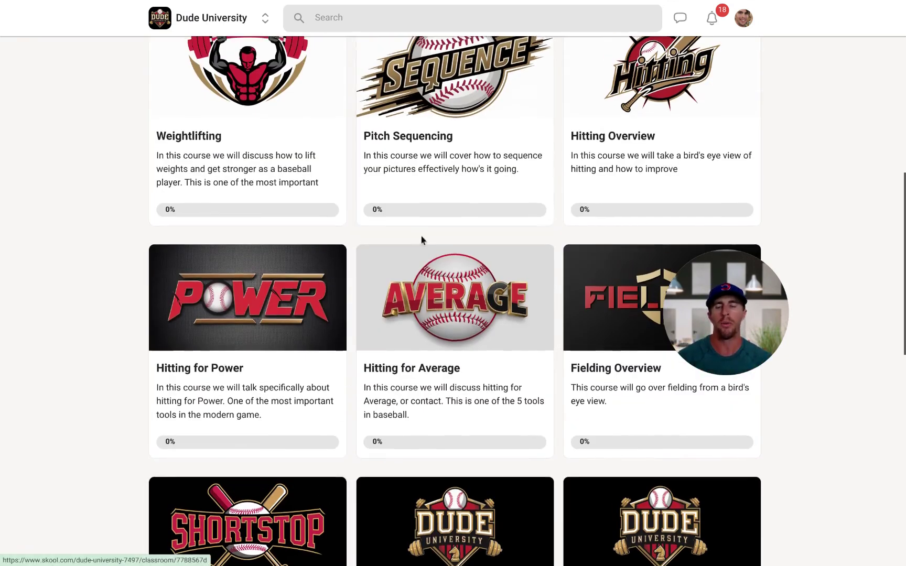
pyautogui.scroll(3, 424, 237)
pyautogui.scroll(3, 425, 232)
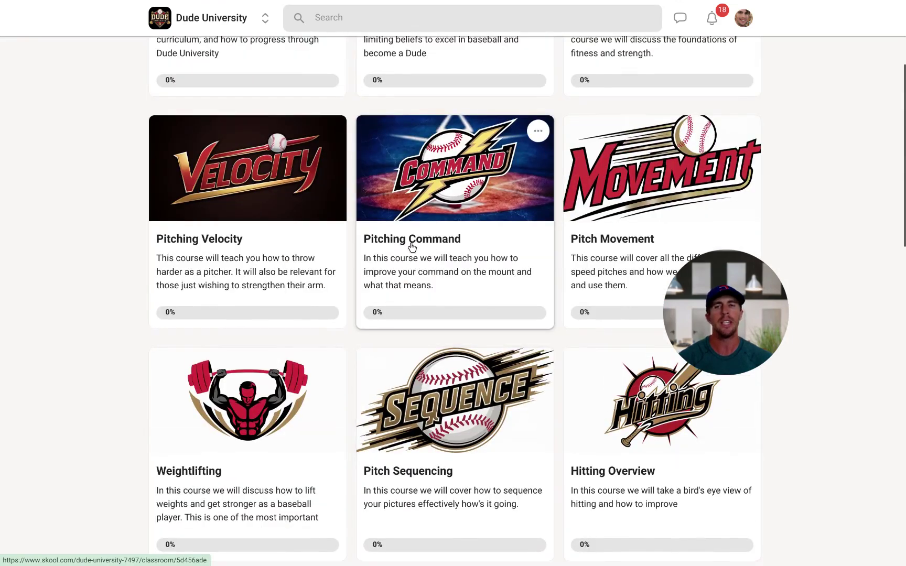
pyautogui.scroll(2, 412, 246)
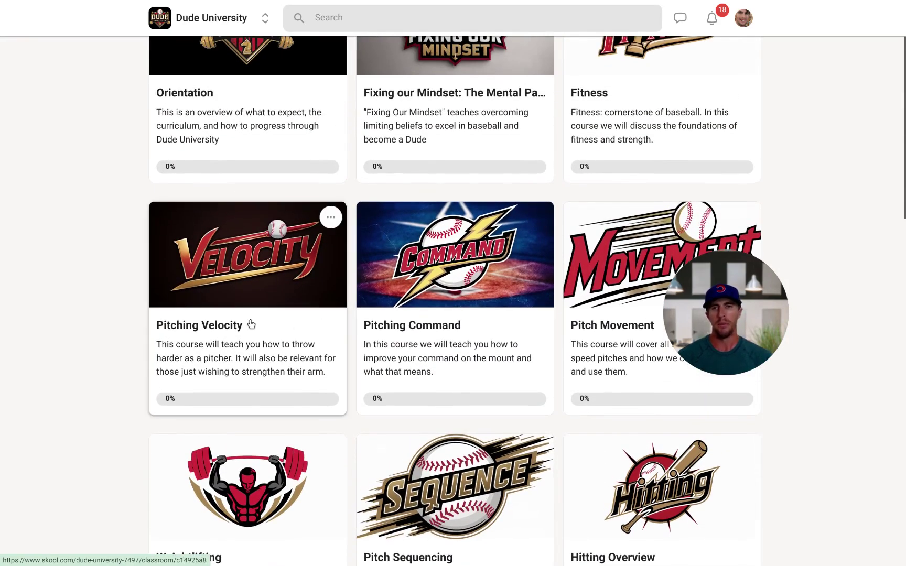
# Step: Reach the Basic 1 month on ramp for kids lesson under Pitching Velocity's Throwing Routines
pyautogui.click(251, 325)
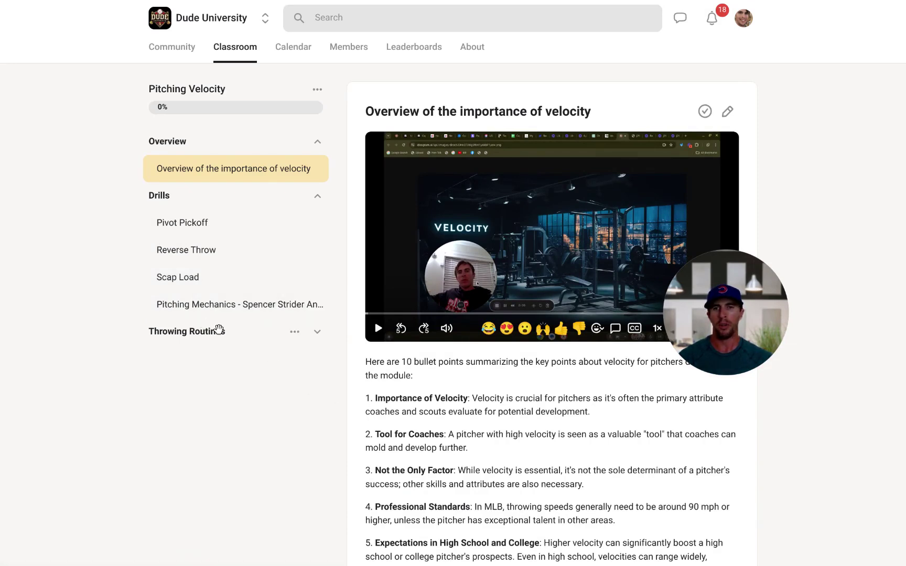
pyautogui.click(220, 331)
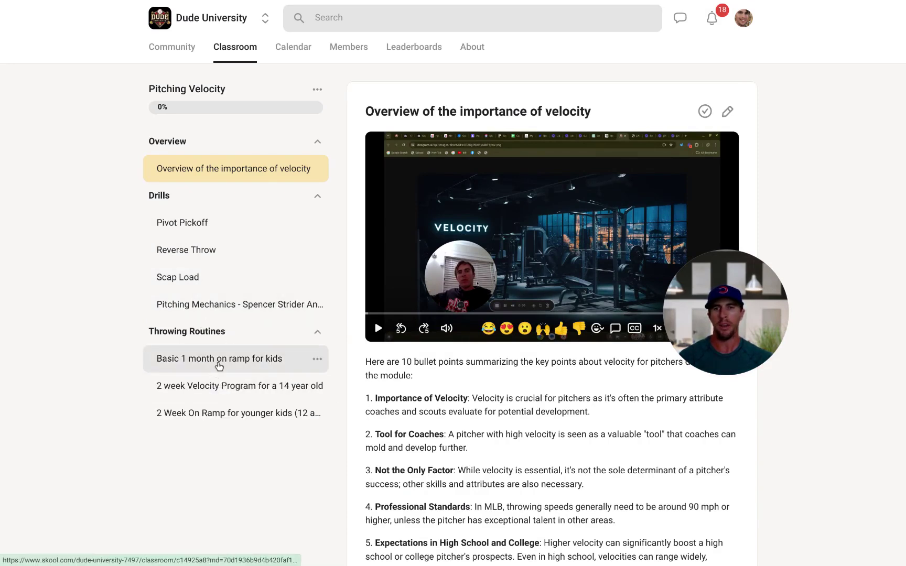
pyautogui.scroll(-1, 219, 366)
pyautogui.click(230, 326)
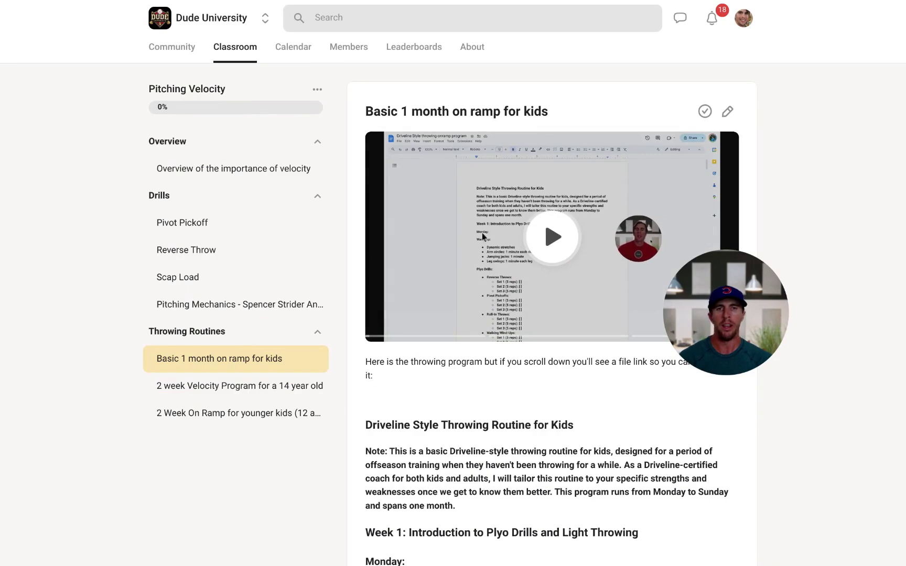
pyautogui.scroll(-1, 485, 368)
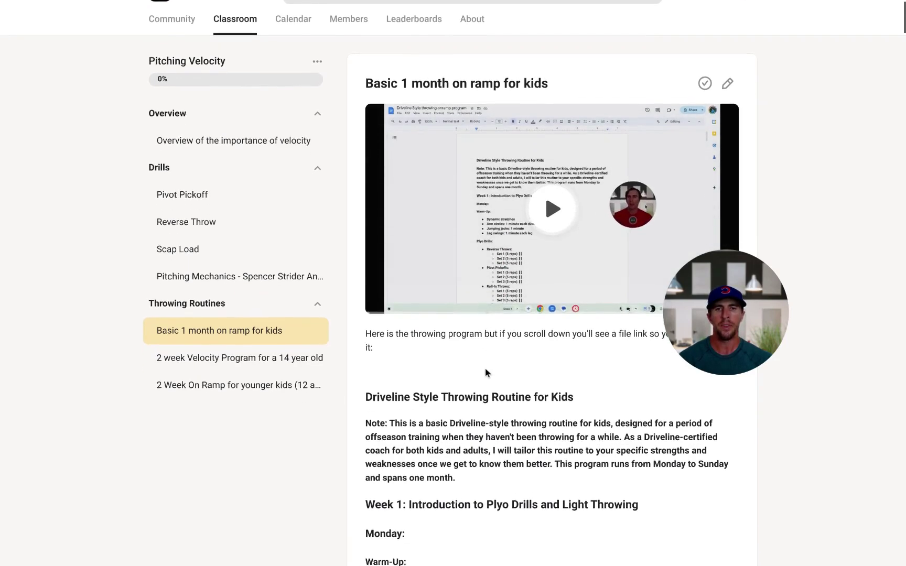
pyautogui.scroll(-3, 476, 357)
pyautogui.scroll(-3, 475, 358)
pyautogui.scroll(-1, 476, 361)
pyautogui.scroll(-5, 431, 239)
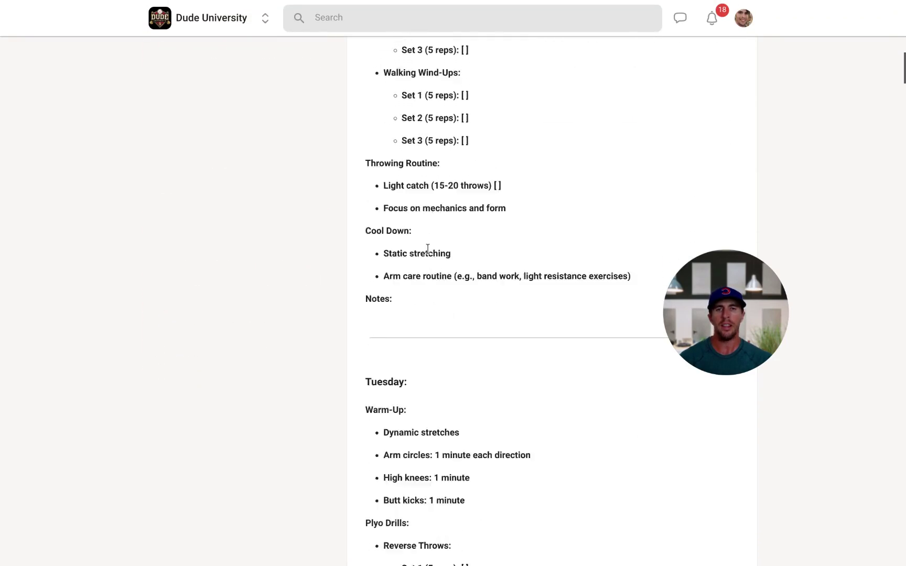
pyautogui.scroll(-3, 427, 247)
pyautogui.scroll(-5, 427, 257)
pyautogui.scroll(-2, 426, 267)
pyautogui.scroll(-5, 428, 272)
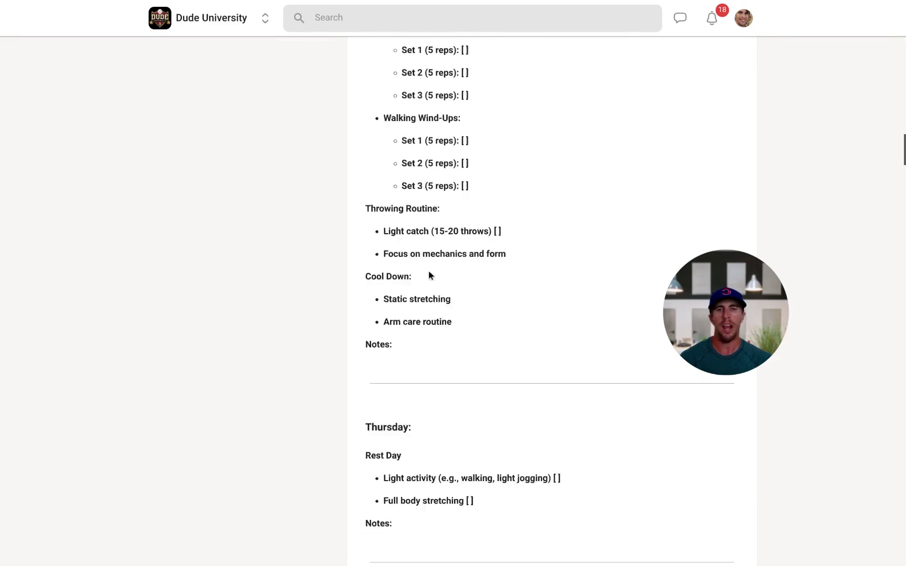
pyautogui.scroll(-5, 429, 277)
pyautogui.scroll(-5, 429, 277)
pyautogui.scroll(-5, 429, 276)
pyautogui.scroll(-5, 429, 276)
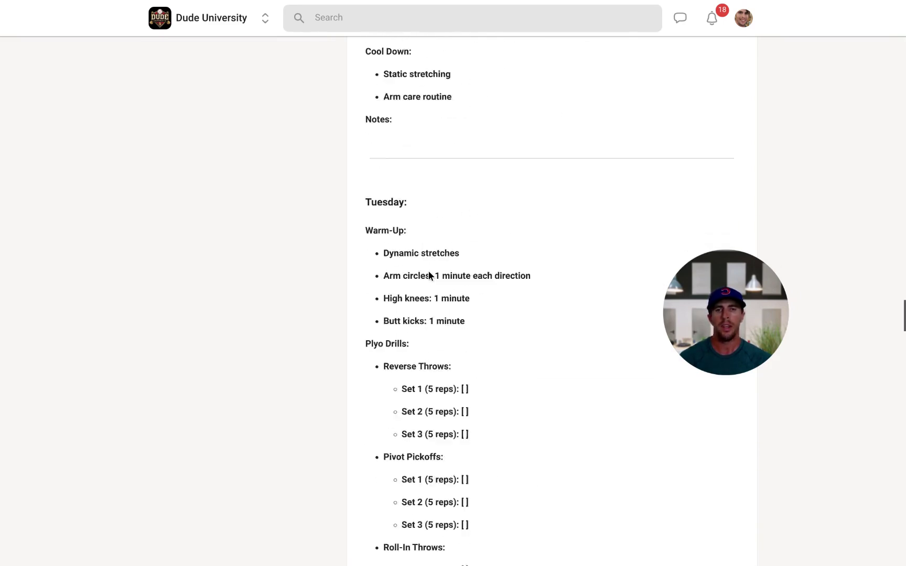
pyautogui.scroll(-5, 429, 276)
pyautogui.scroll(-5, 428, 275)
pyautogui.scroll(-5, 429, 271)
pyautogui.scroll(-5, 429, 272)
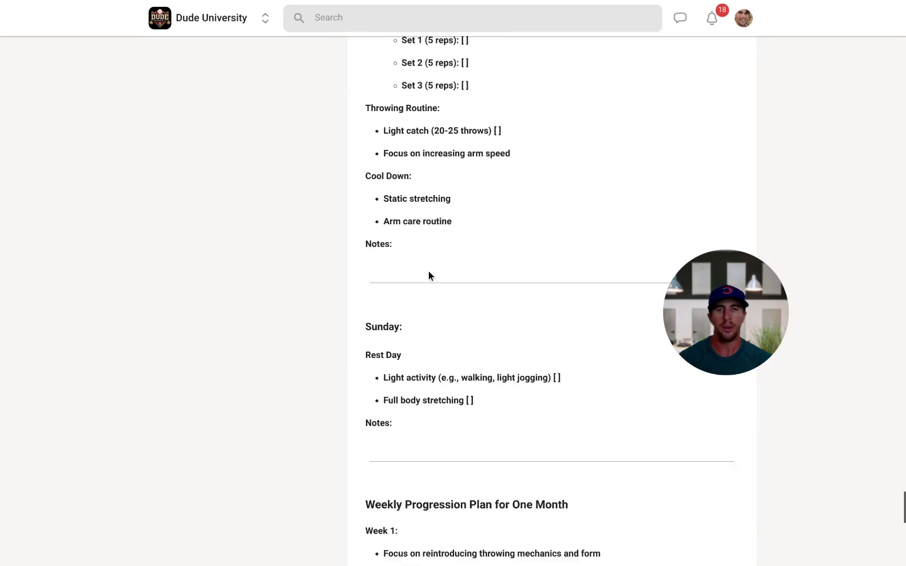
pyautogui.scroll(-5, 429, 272)
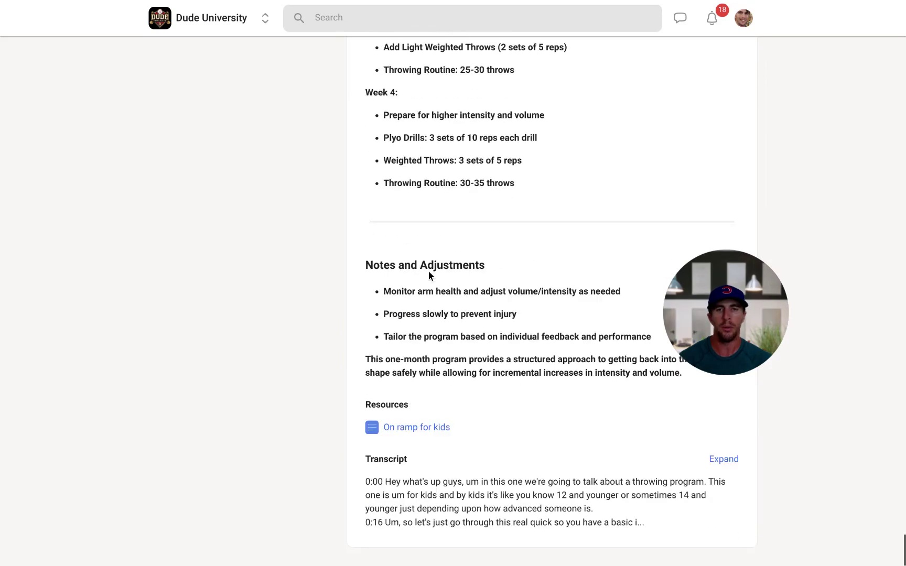
pyautogui.click(407, 428)
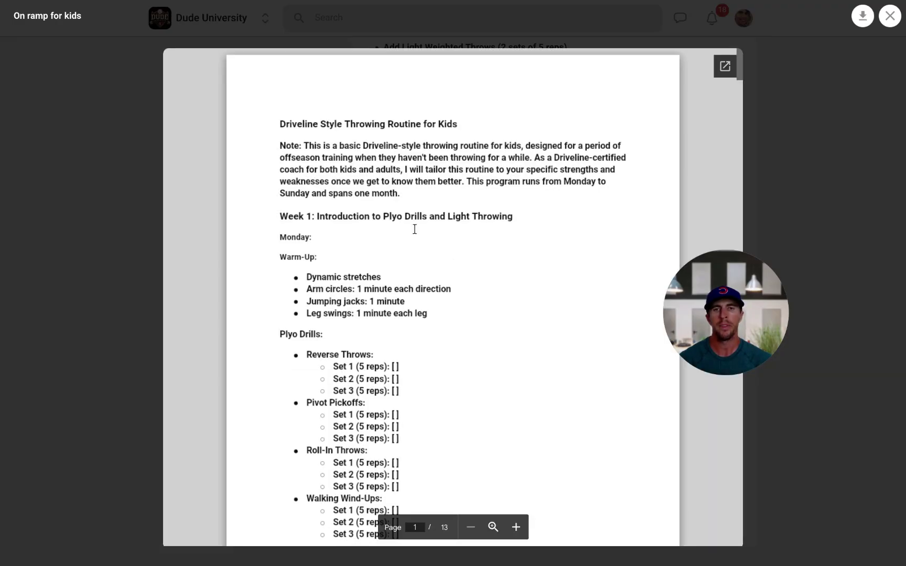
pyautogui.click(723, 68)
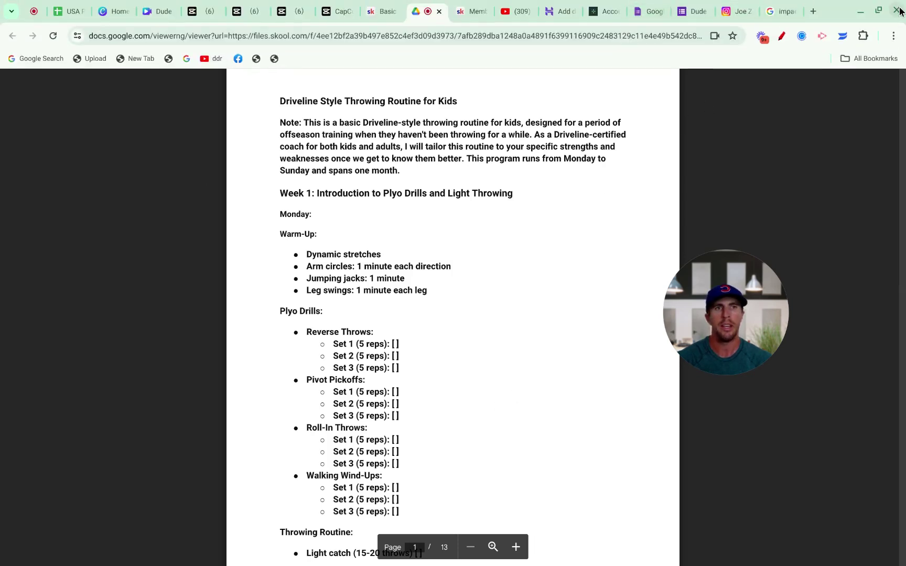
pyautogui.click(436, 12)
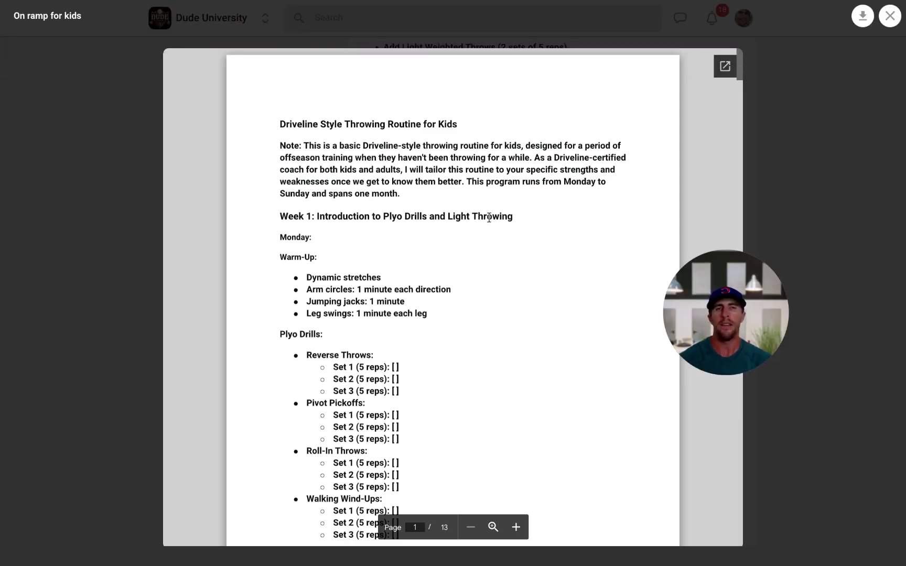
pyautogui.click(886, 19)
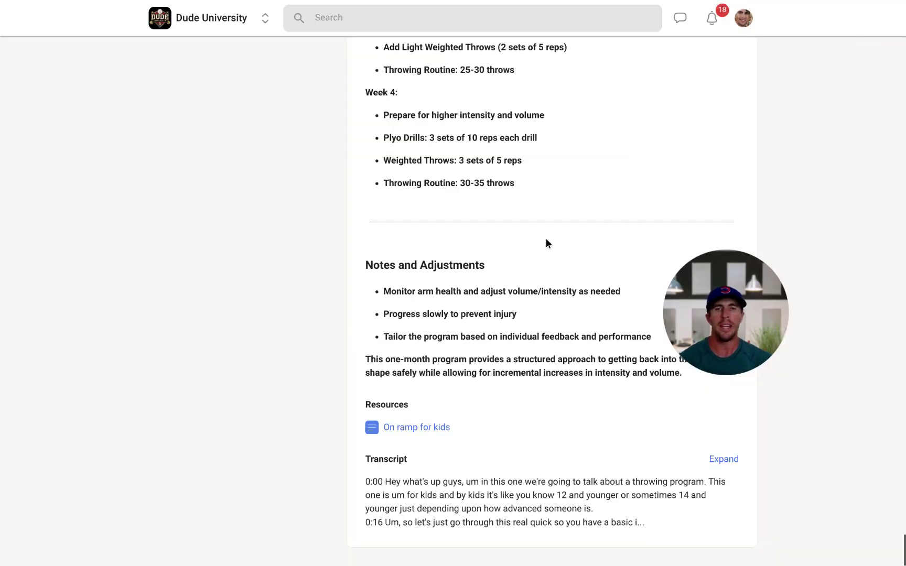
pyautogui.scroll(5, 532, 299)
pyautogui.scroll(10, 533, 301)
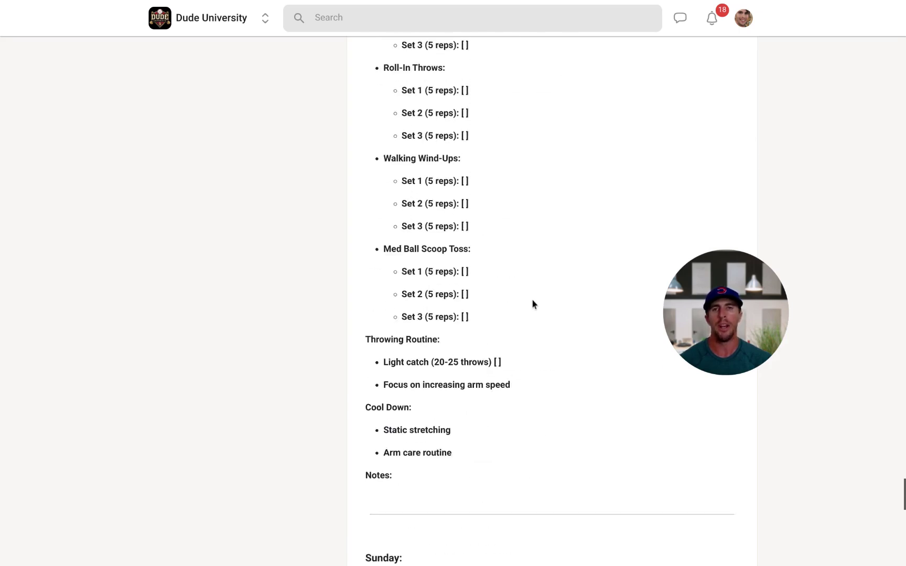
pyautogui.scroll(1, 532, 300)
pyautogui.scroll(10, 533, 301)
pyautogui.scroll(10, 532, 300)
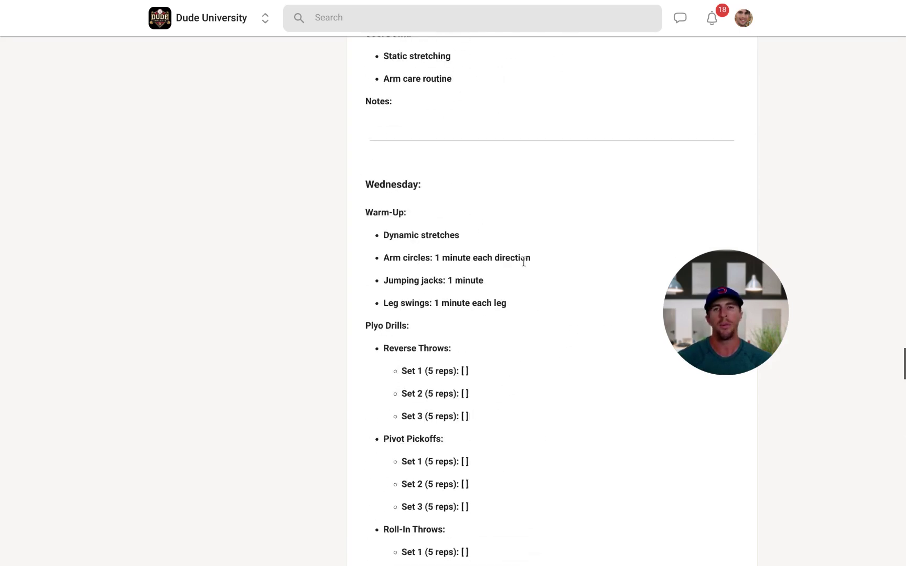
pyautogui.scroll(10, 525, 261)
pyautogui.scroll(3, 408, 267)
pyautogui.scroll(10, 444, 289)
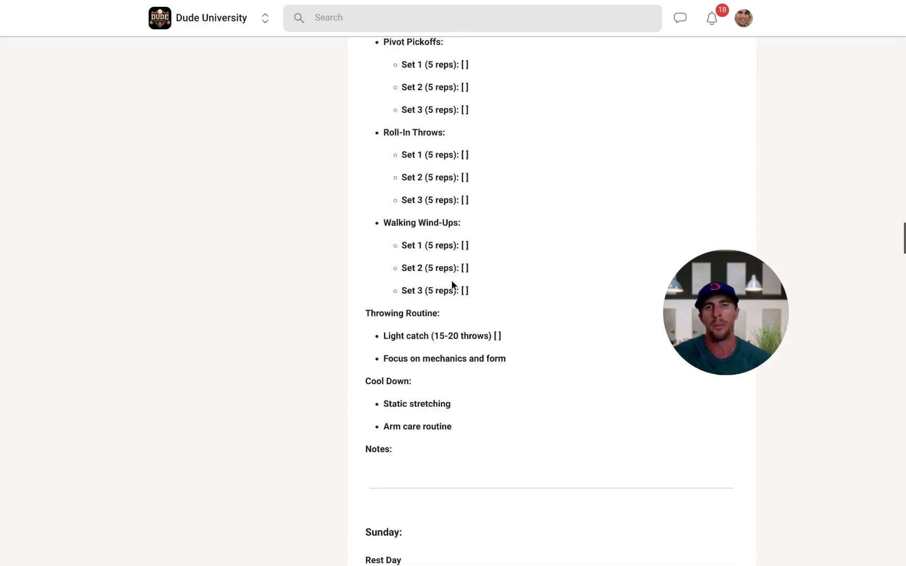
pyautogui.scroll(2, 453, 285)
pyautogui.scroll(-1, 452, 283)
pyautogui.scroll(-1, 452, 284)
pyautogui.scroll(10, 453, 285)
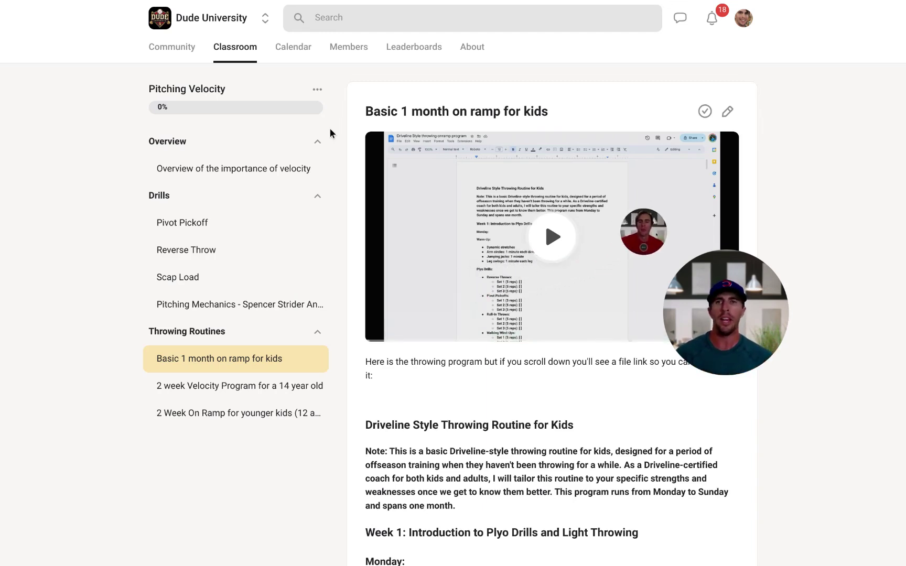
# Step: From the course grid, peek at the Weightlifting course, then settle on the Fitness course
pyautogui.click(234, 48)
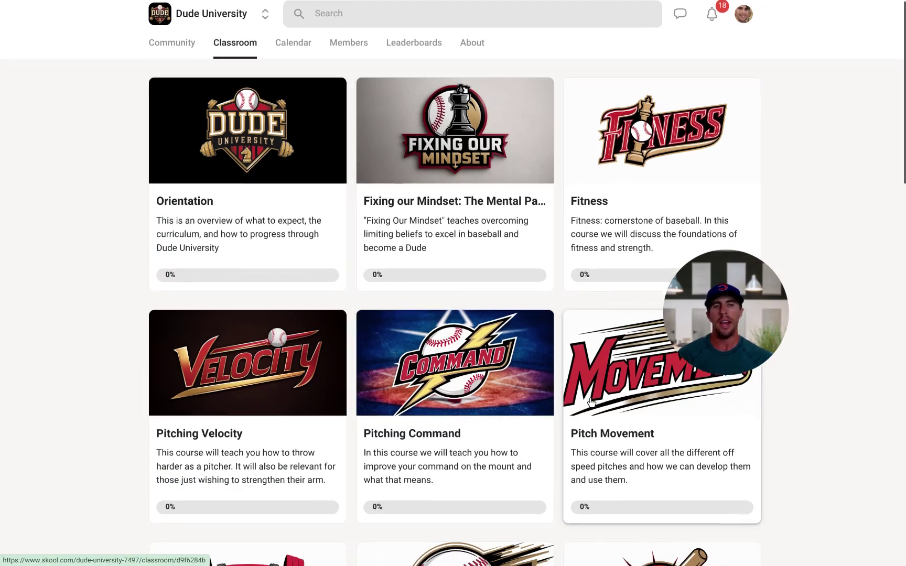
pyautogui.scroll(-2, 375, 337)
pyautogui.scroll(2, 413, 329)
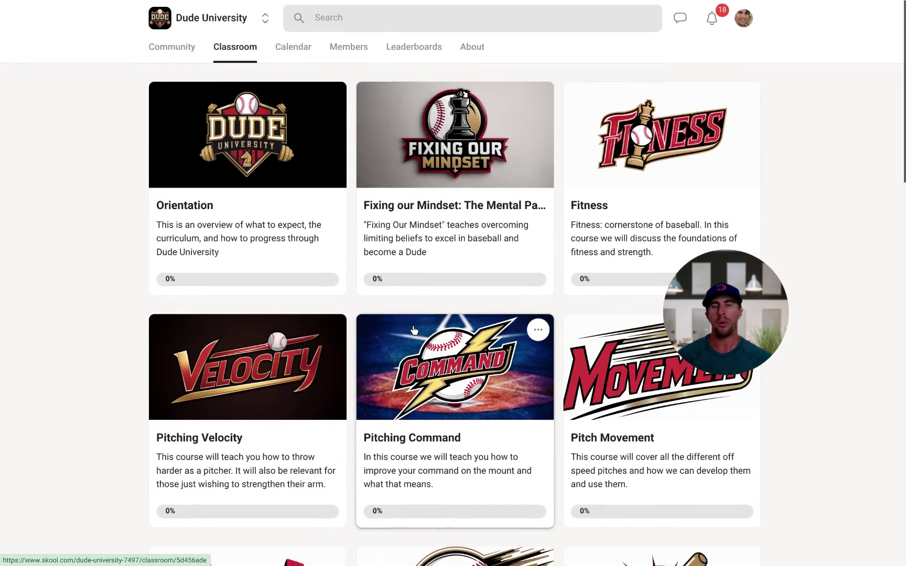
pyautogui.scroll(-3, 414, 331)
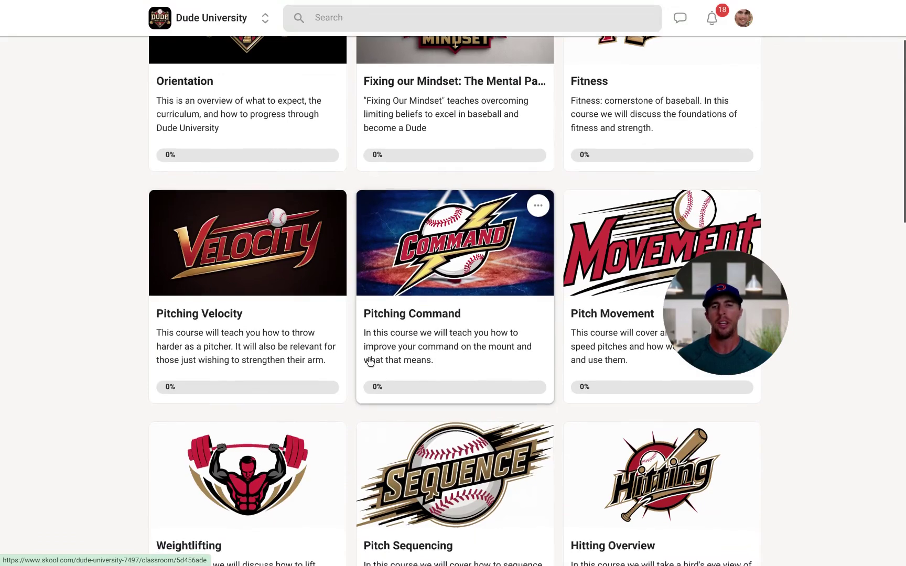
pyautogui.scroll(-2, 370, 362)
pyautogui.click(246, 446)
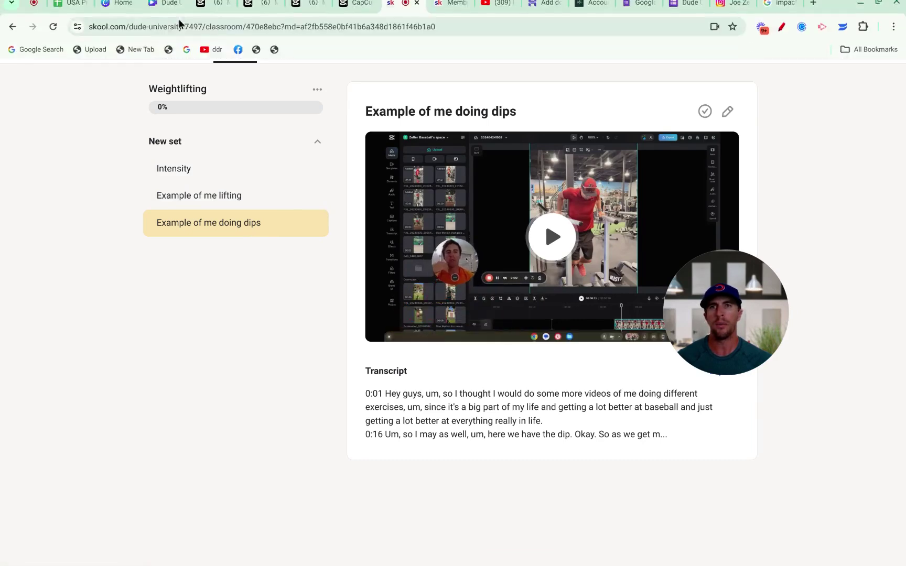
pyautogui.moveTo(453, 2)
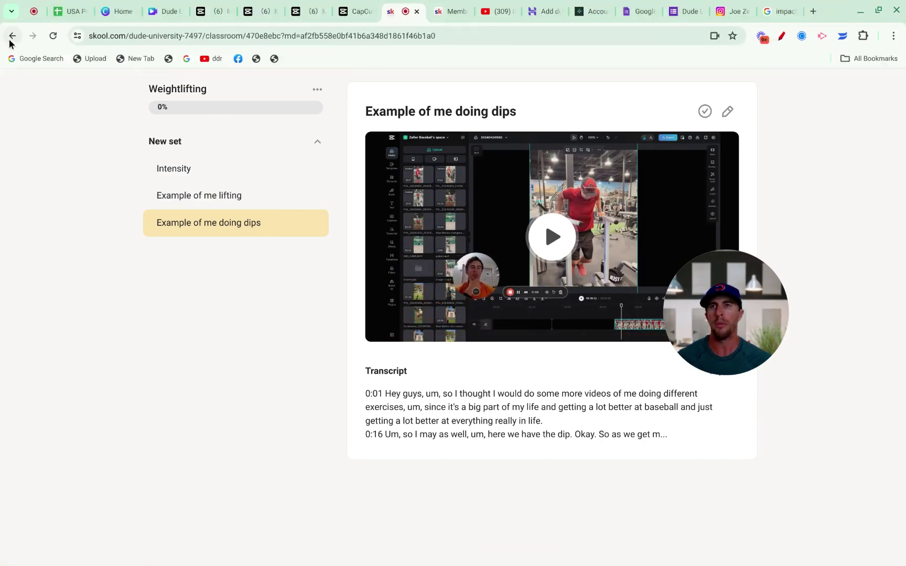
pyautogui.click(10, 36)
pyautogui.scroll(-1, 406, 291)
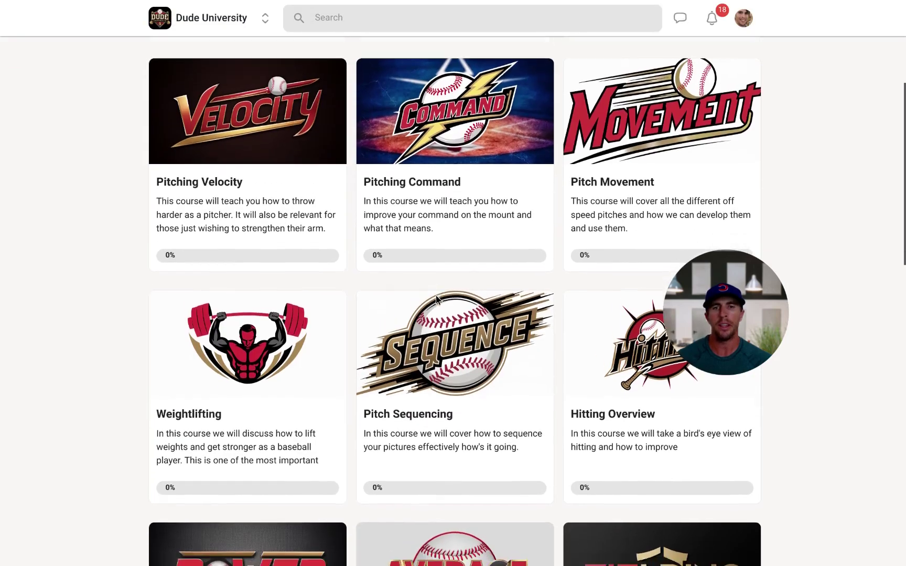
pyautogui.scroll(-4, 436, 295)
pyautogui.scroll(-3, 436, 300)
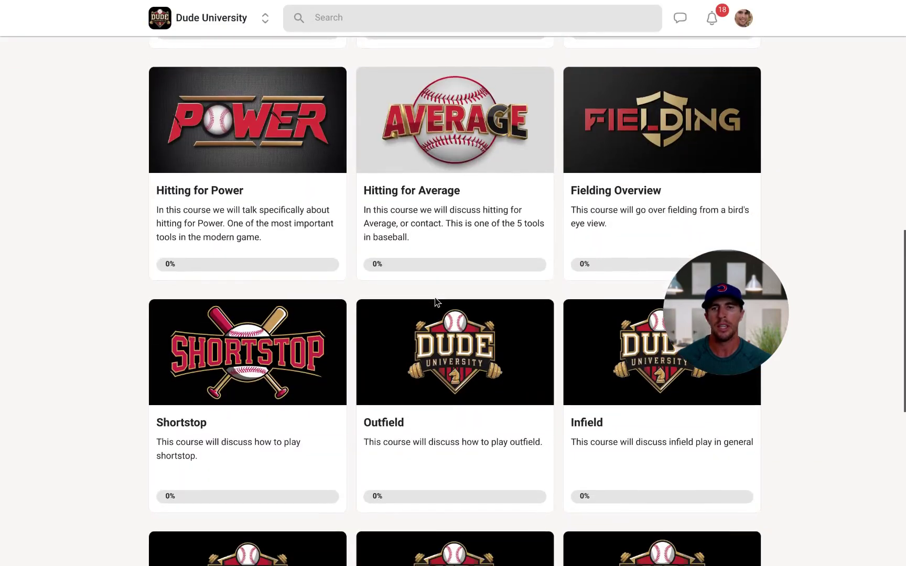
pyautogui.scroll(-4, 435, 299)
pyautogui.scroll(8, 432, 301)
pyautogui.scroll(3, 435, 301)
pyautogui.scroll(4, 435, 302)
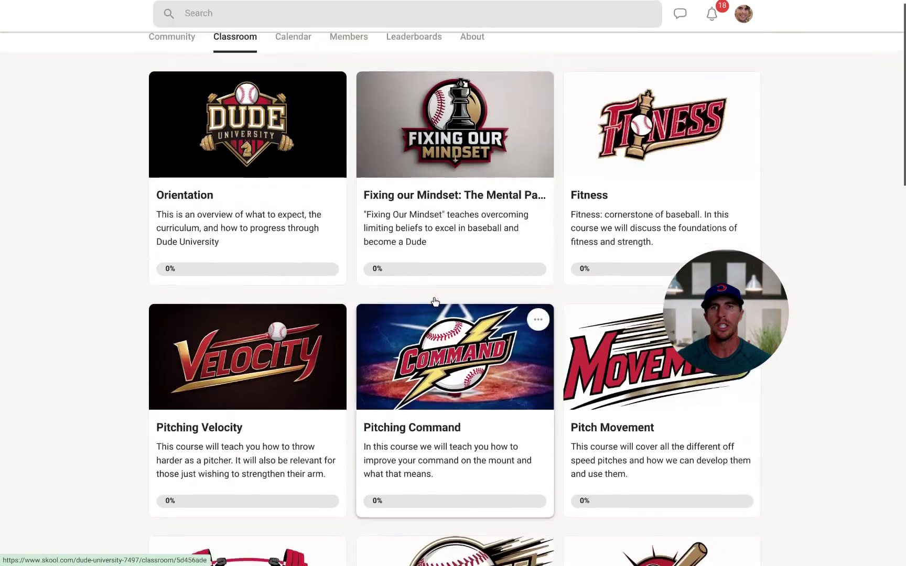
pyautogui.click(508, 288)
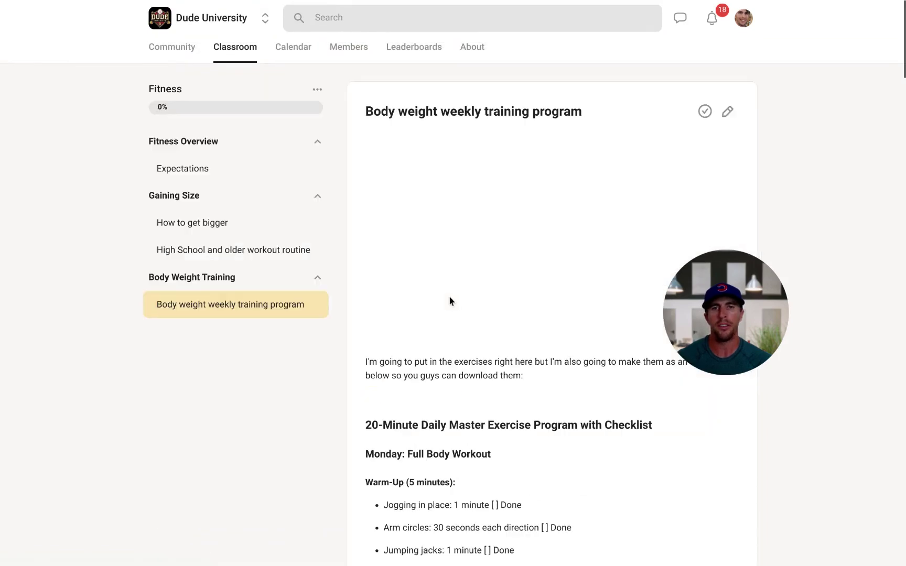
pyautogui.scroll(-1, 431, 307)
pyautogui.scroll(-2, 359, 323)
pyautogui.scroll(-10, 434, 352)
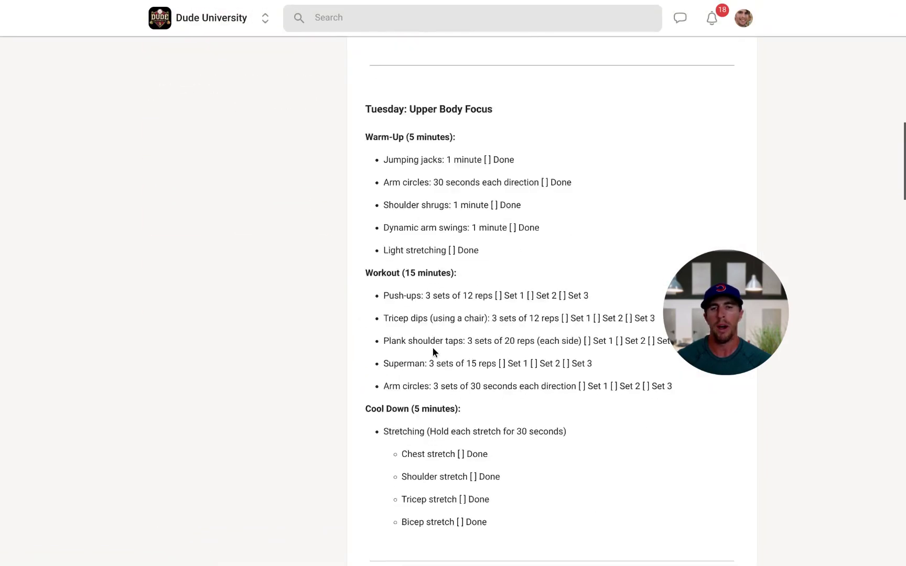
pyautogui.scroll(-7, 433, 352)
pyautogui.scroll(-10, 433, 352)
pyautogui.scroll(5, 433, 353)
pyautogui.scroll(10, 434, 352)
pyautogui.scroll(7, 433, 352)
pyautogui.scroll(7, 434, 346)
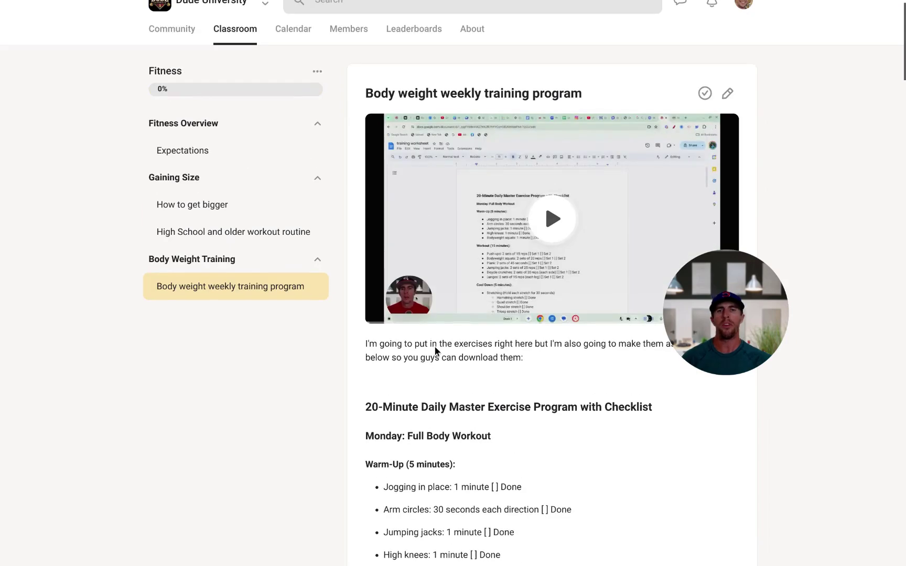
pyautogui.scroll(-5, 440, 340)
pyautogui.scroll(-4, 449, 396)
pyautogui.scroll(-1, 453, 427)
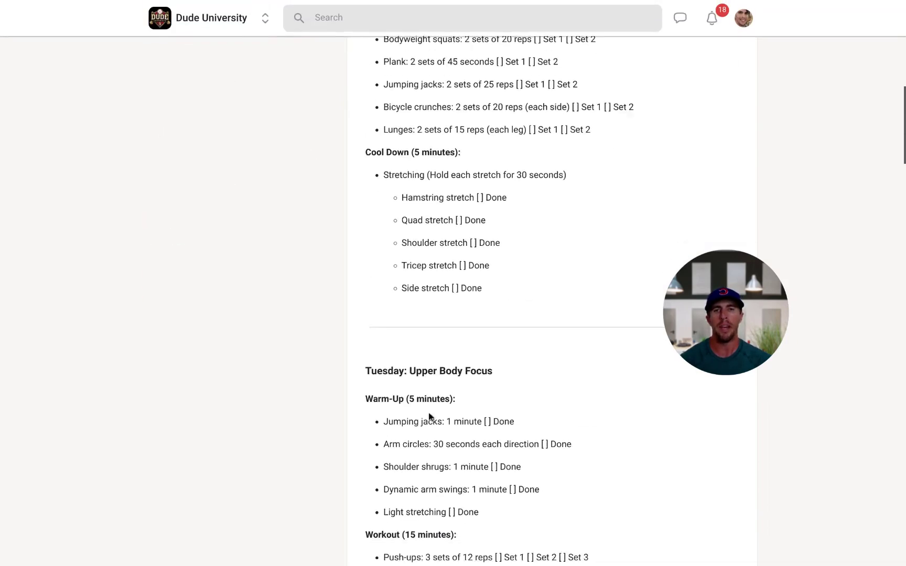
pyautogui.scroll(-15, 429, 418)
pyautogui.scroll(-10, 453, 538)
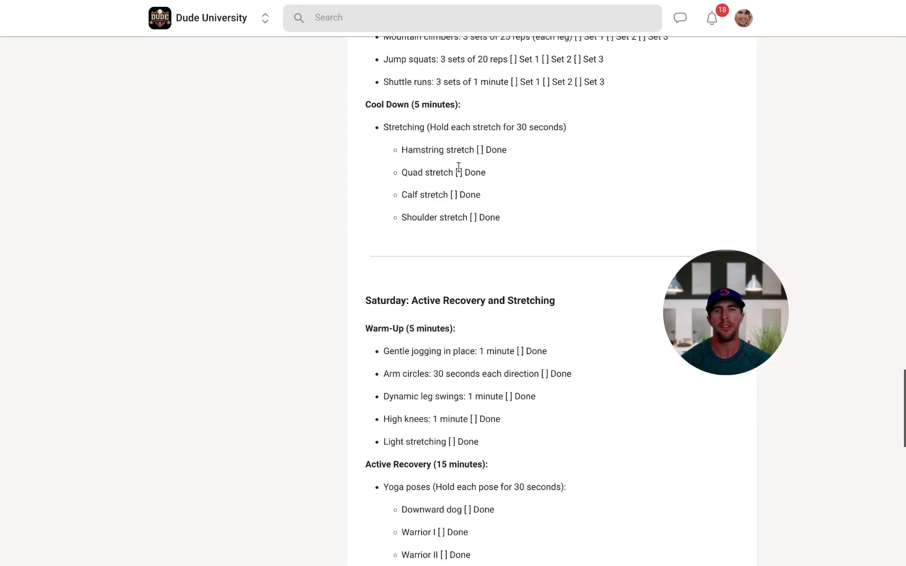
pyautogui.scroll(13, 460, 294)
pyautogui.scroll(11, 464, 292)
pyautogui.scroll(3, 464, 293)
pyautogui.scroll(13, 465, 237)
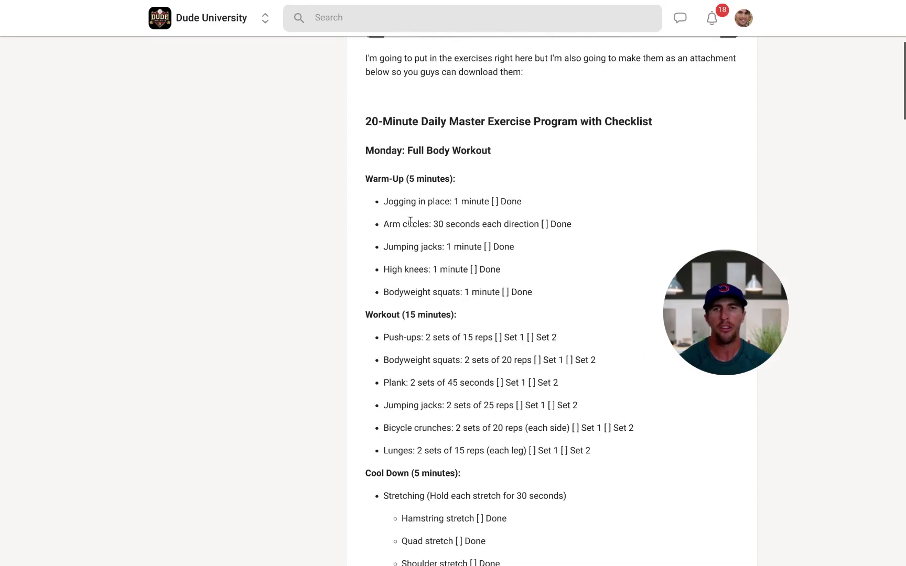
pyautogui.scroll(8, 425, 319)
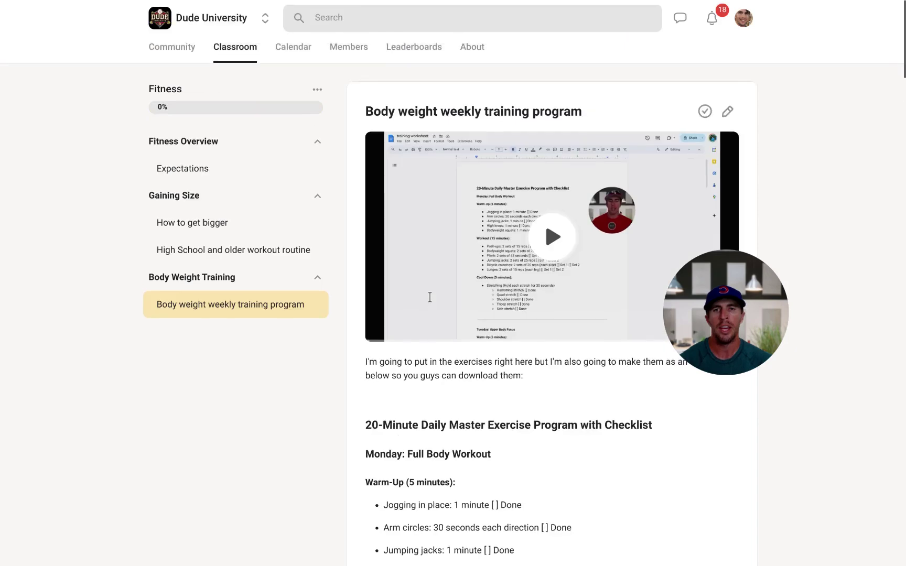
pyautogui.scroll(-2, 404, 435)
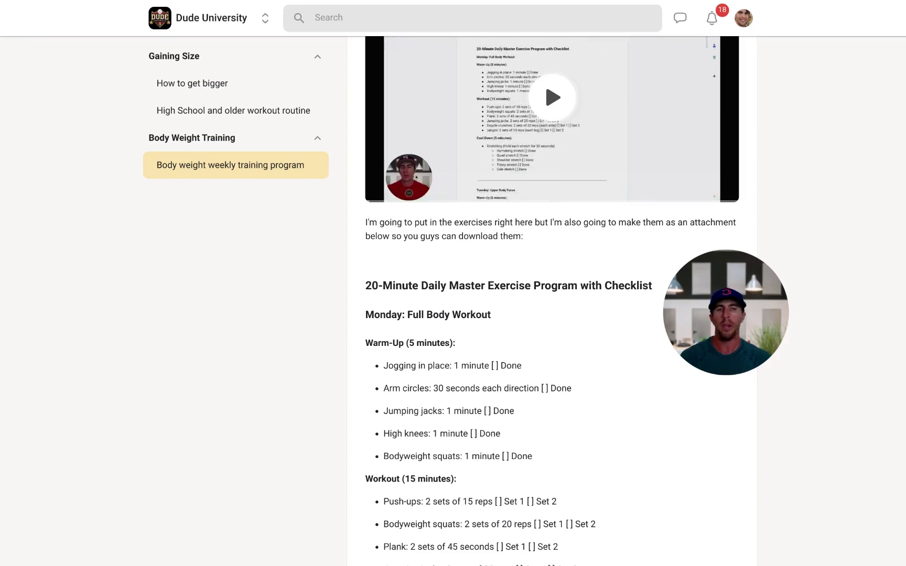
pyautogui.scroll(1, 397, 319)
pyautogui.scroll(1, 397, 326)
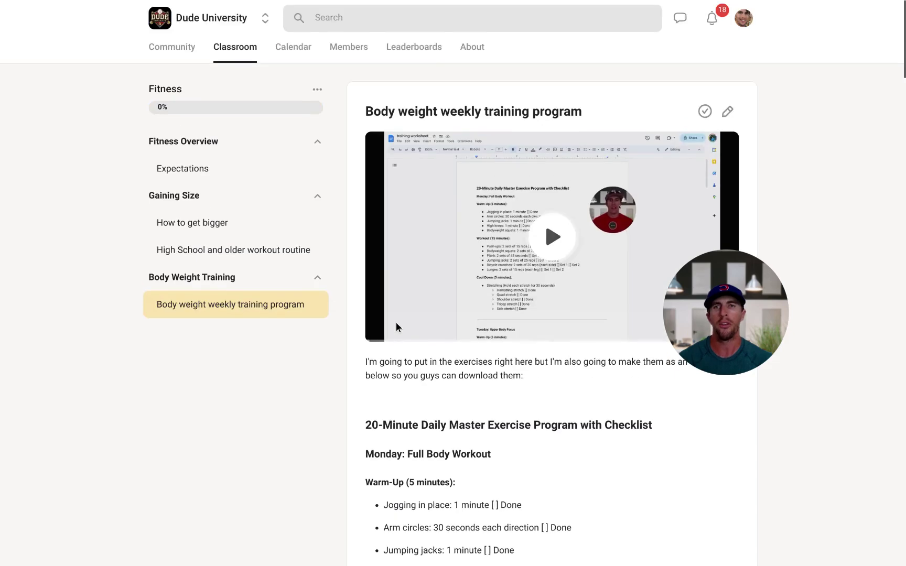
pyautogui.click(299, 55)
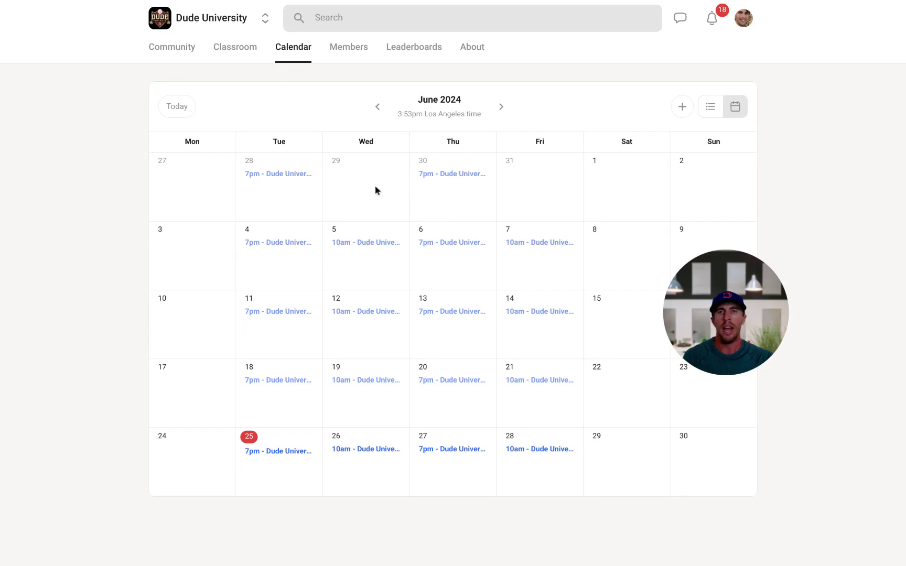
# Step: View the June 25 training session details on the calendar and close them
pyautogui.click(301, 453)
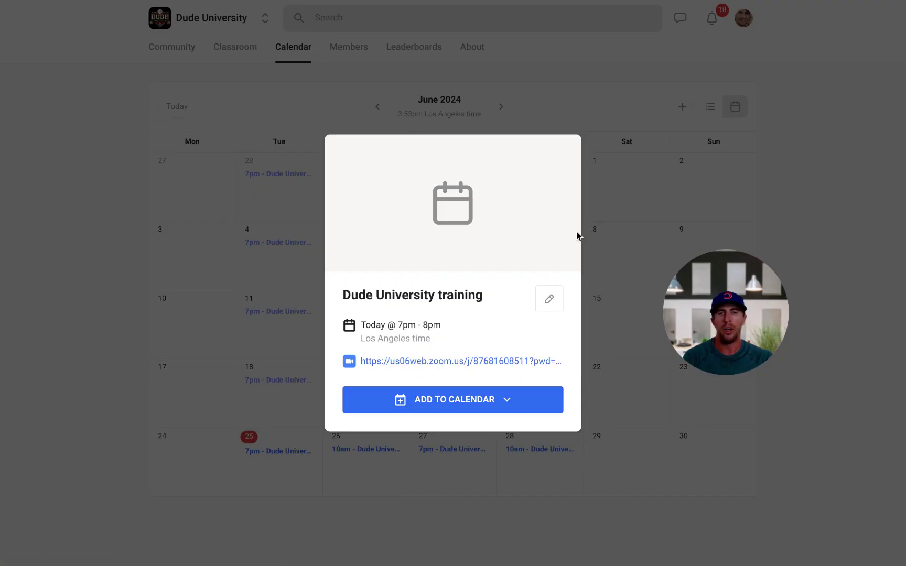
pyautogui.click(620, 119)
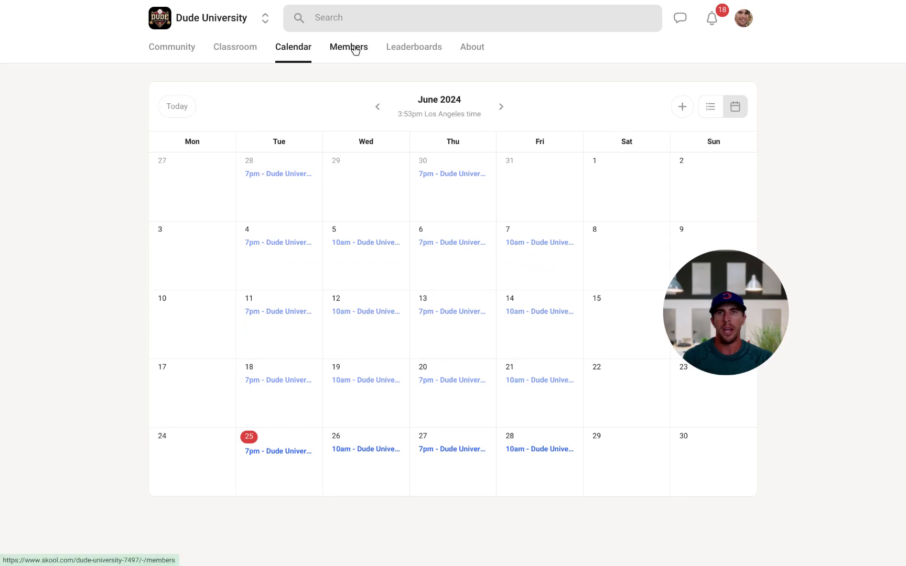
# Step: Check the community leaderboards, then return to the Community discussion feed
pyautogui.click(422, 52)
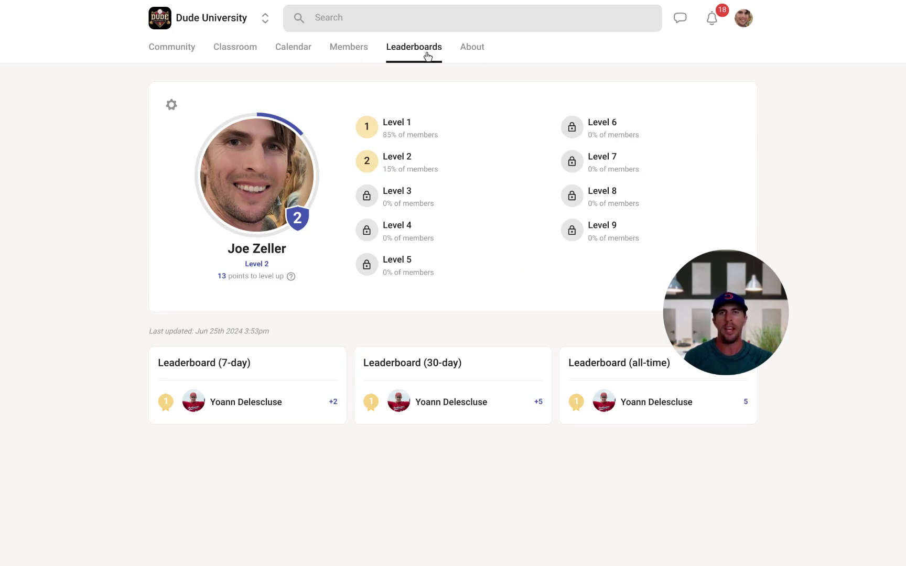
pyautogui.click(180, 53)
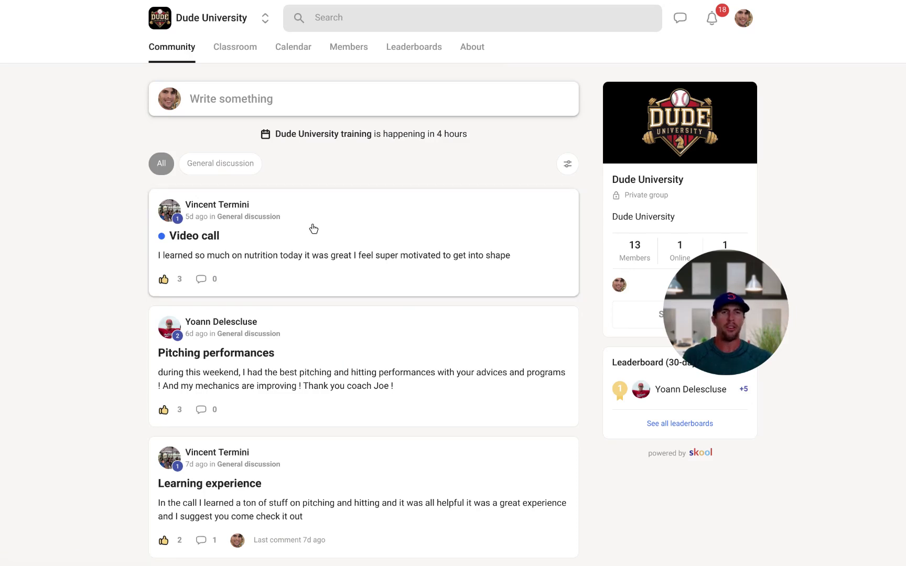
pyautogui.click(680, 18)
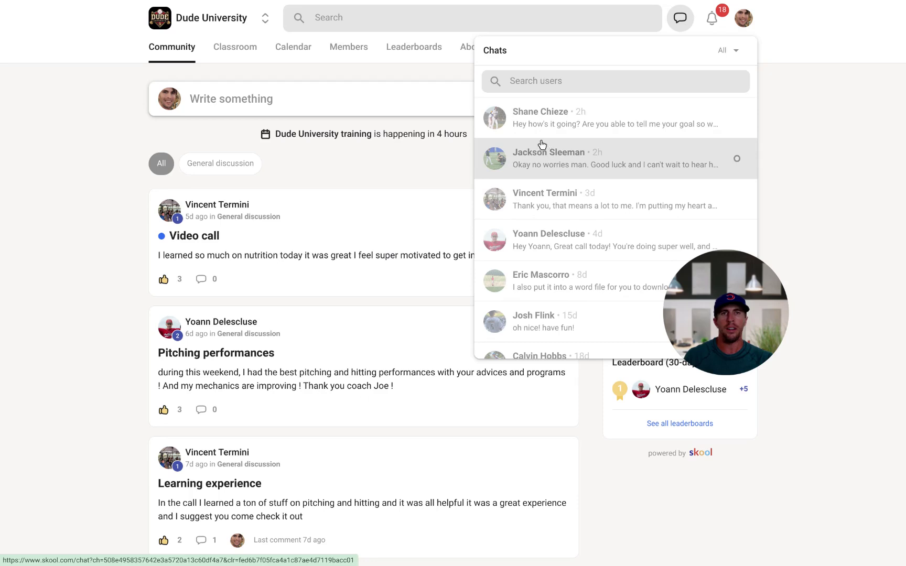
pyautogui.click(565, 209)
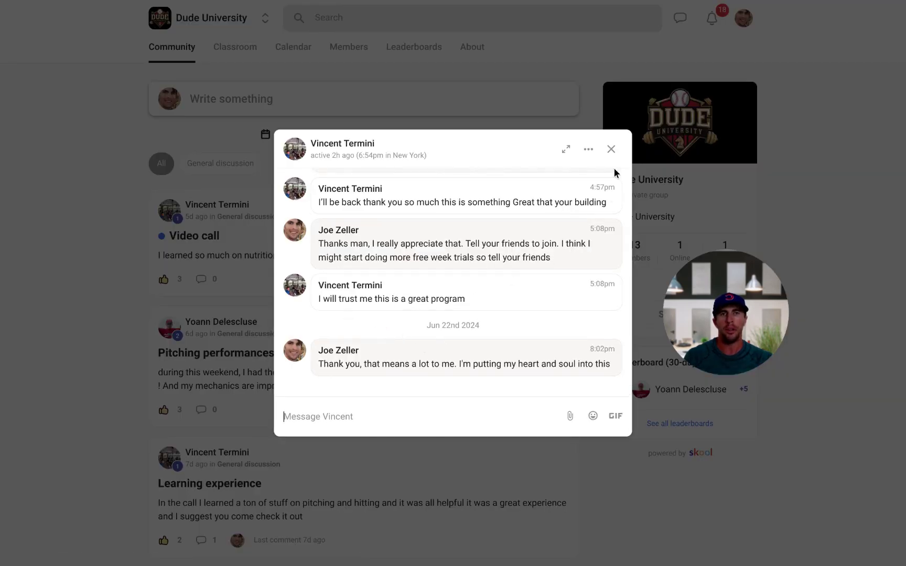
pyautogui.click(611, 149)
pyautogui.click(680, 20)
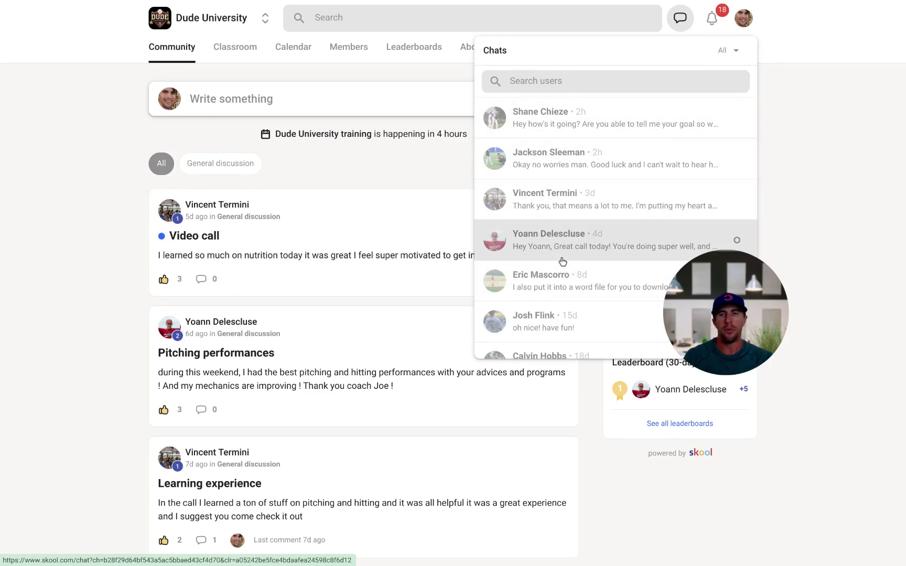
pyautogui.click(815, 167)
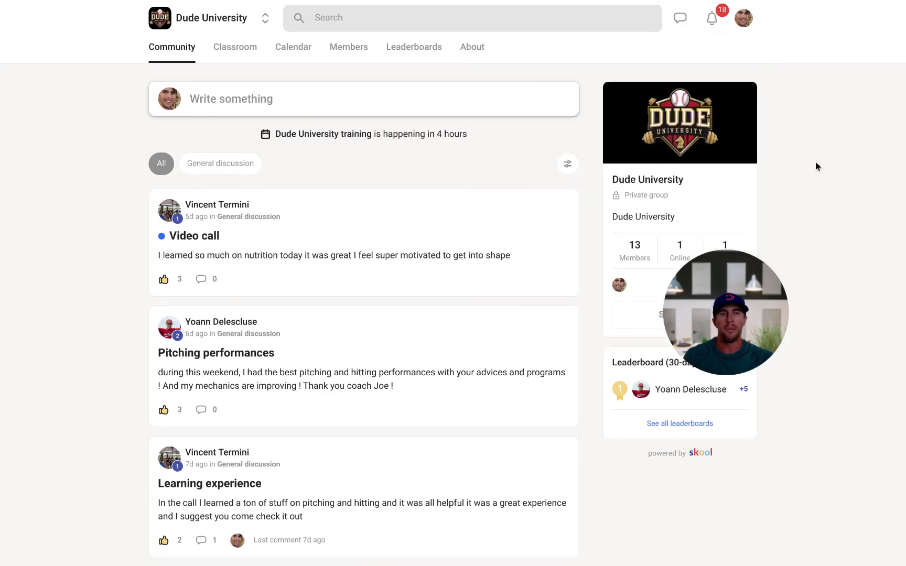